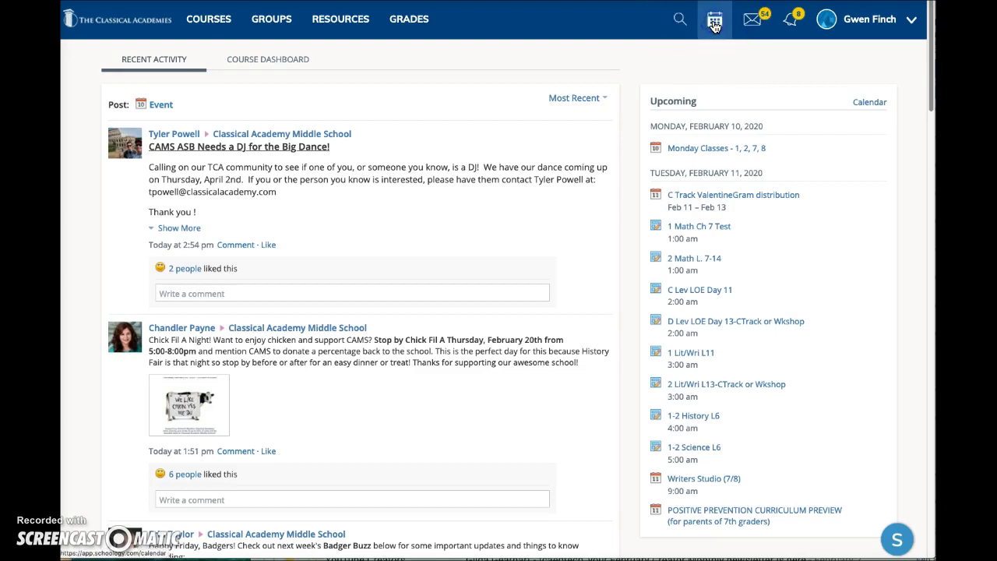
- Open the Calendar page showing February 2020 events from all calendars
{"action": "left_click", "coordinate": [715, 23]}
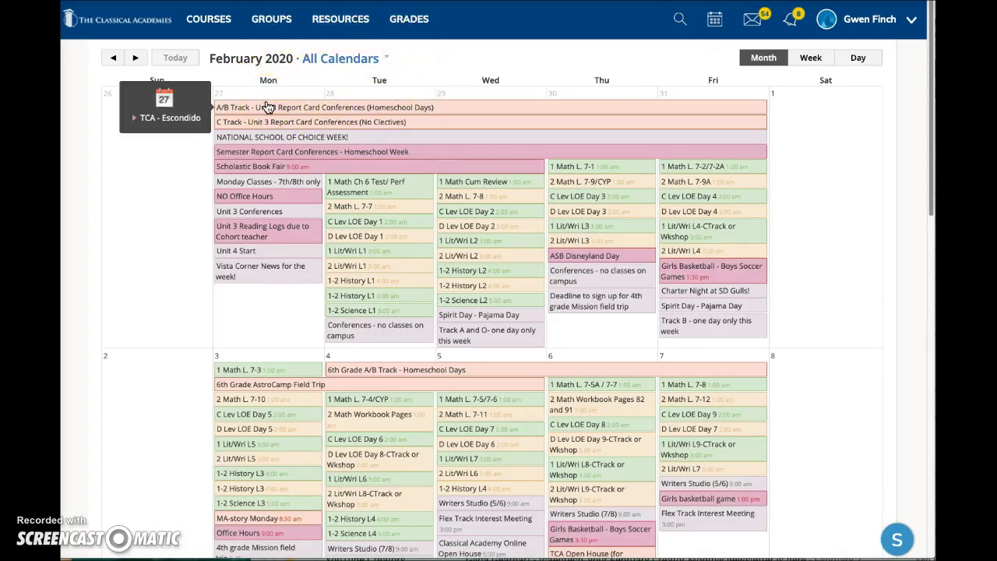
{"action": "mouse_move", "coordinate": [157, 218]}
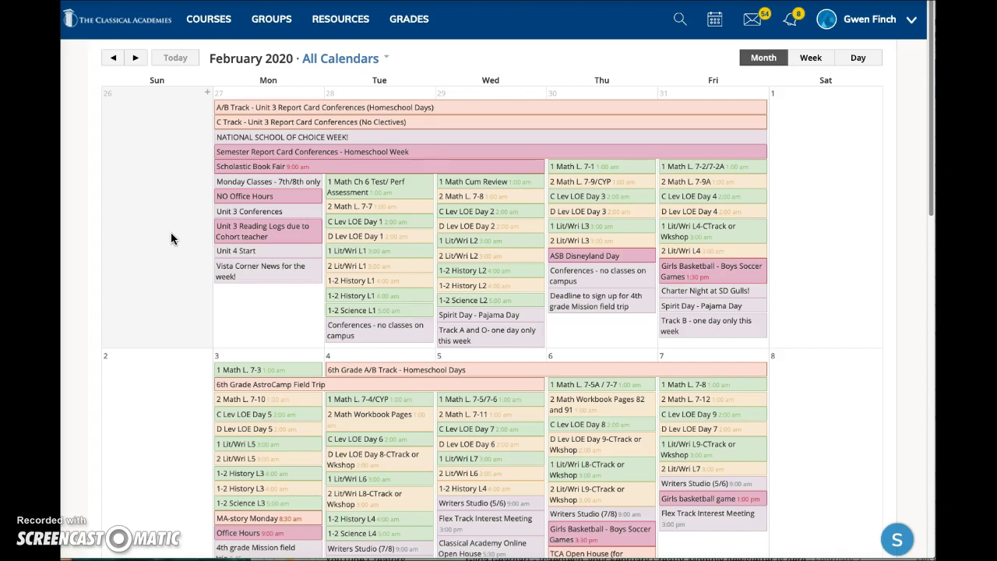
{"action": "left_click", "coordinate": [339, 62]}
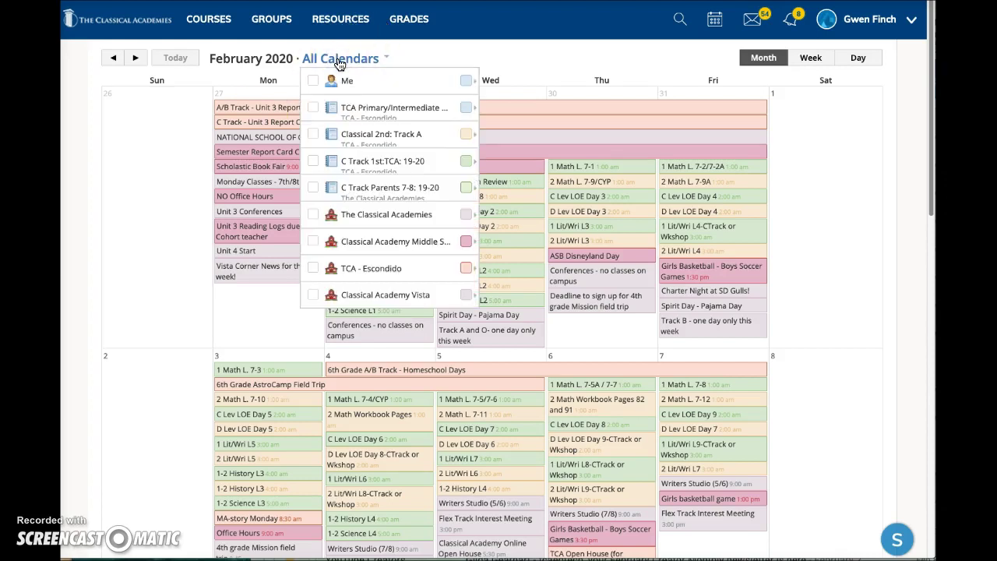
{"action": "left_click", "coordinate": [312, 134]}
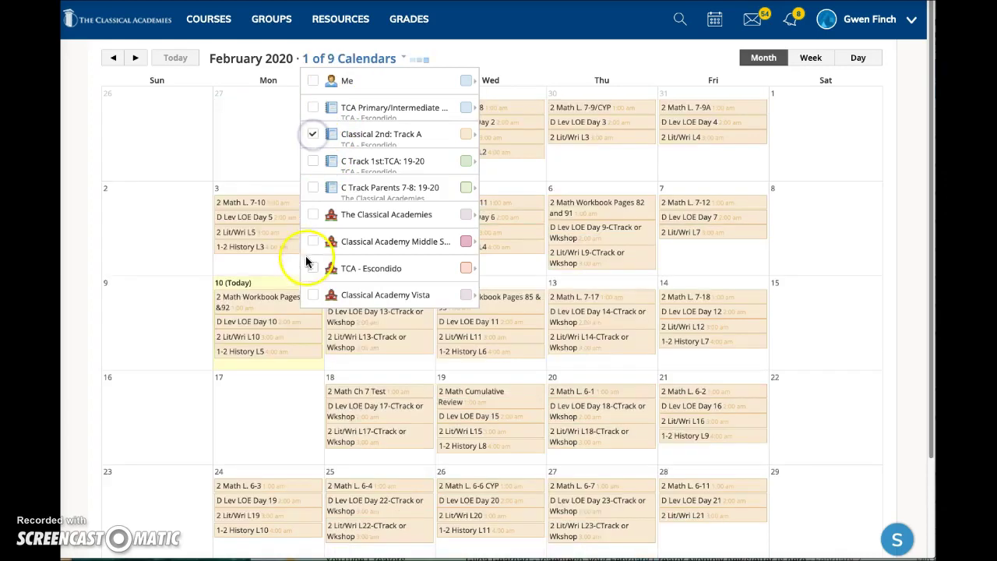
{"action": "left_click", "coordinate": [313, 214]}
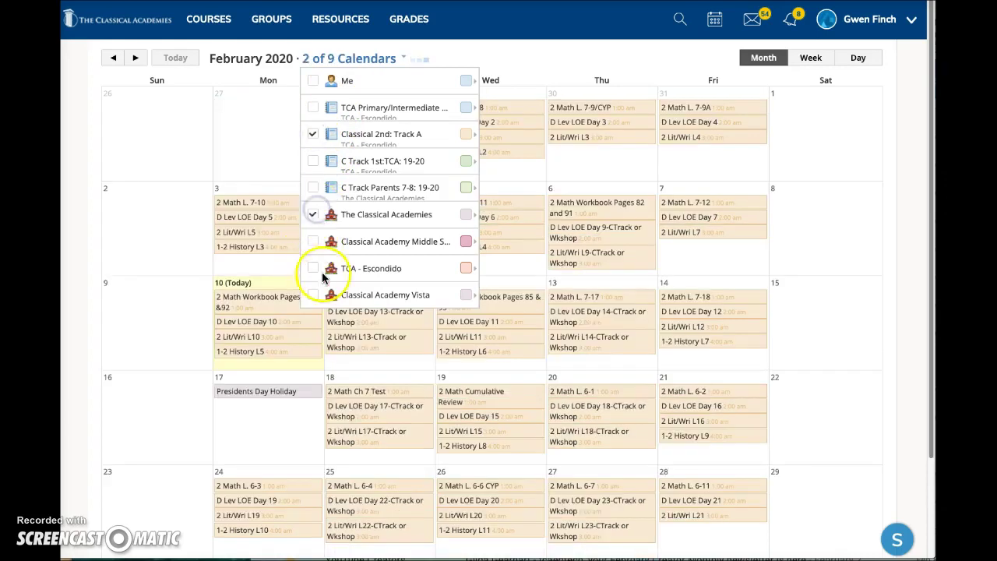
{"action": "left_click", "coordinate": [313, 242]}
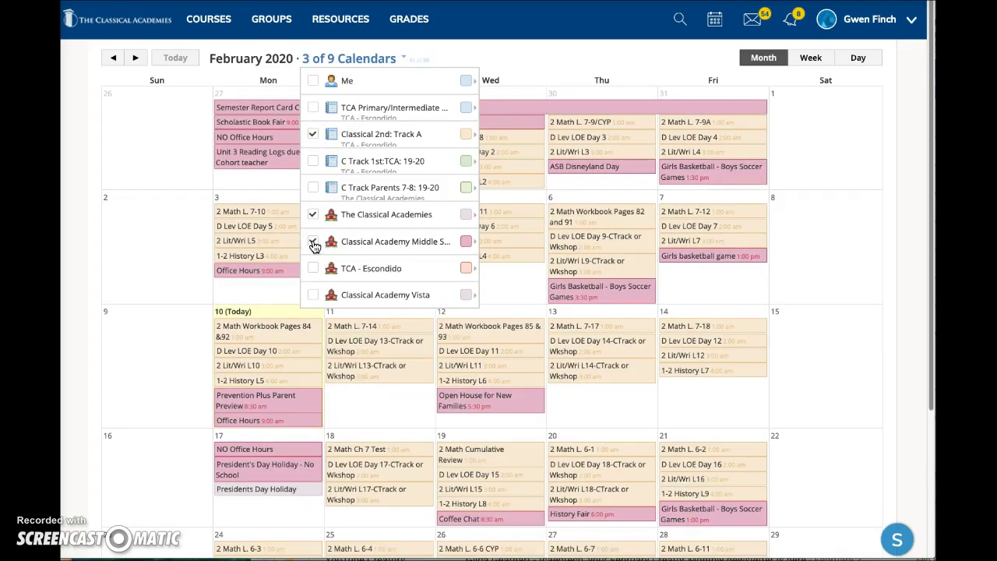
{"action": "left_click", "coordinate": [465, 223]}
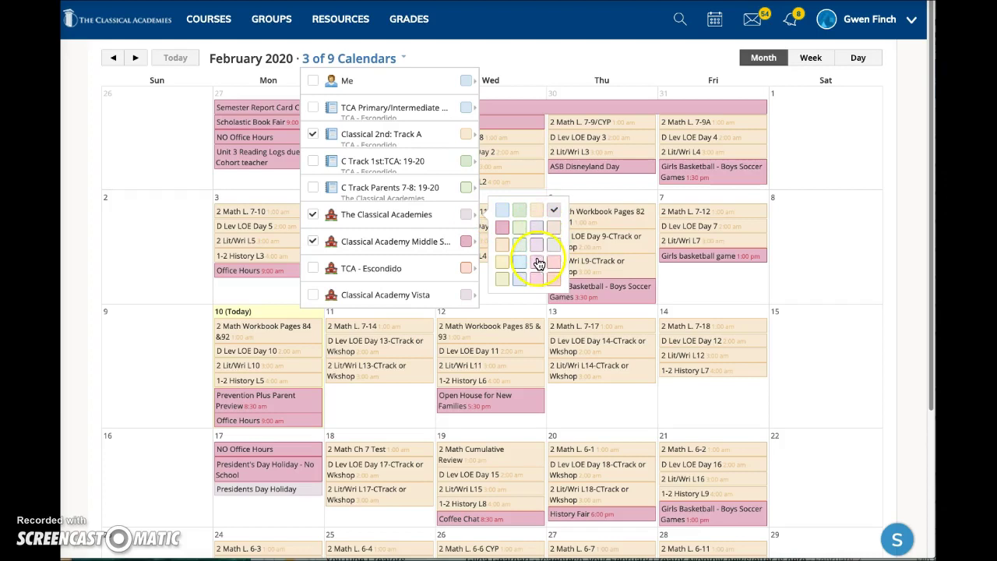
{"action": "left_click", "coordinate": [466, 241]}
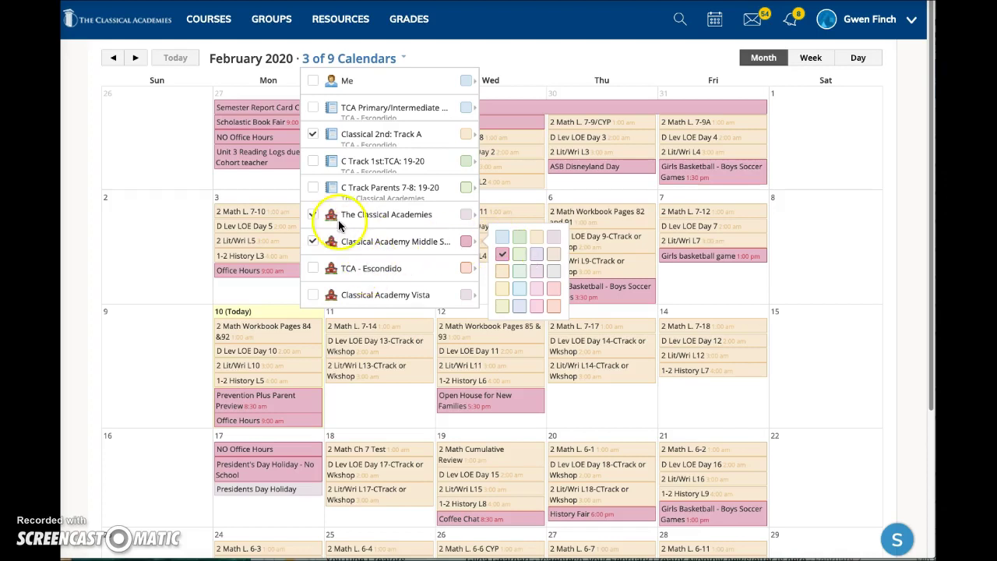
{"action": "left_click", "coordinate": [313, 215]}
{"action": "left_click", "coordinate": [313, 241]}
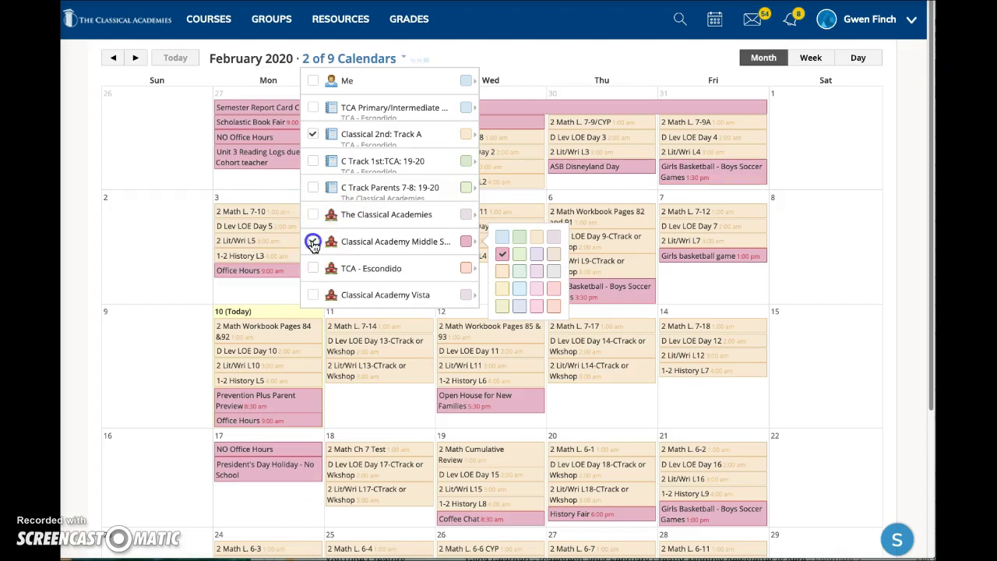
{"action": "left_click", "coordinate": [313, 138]}
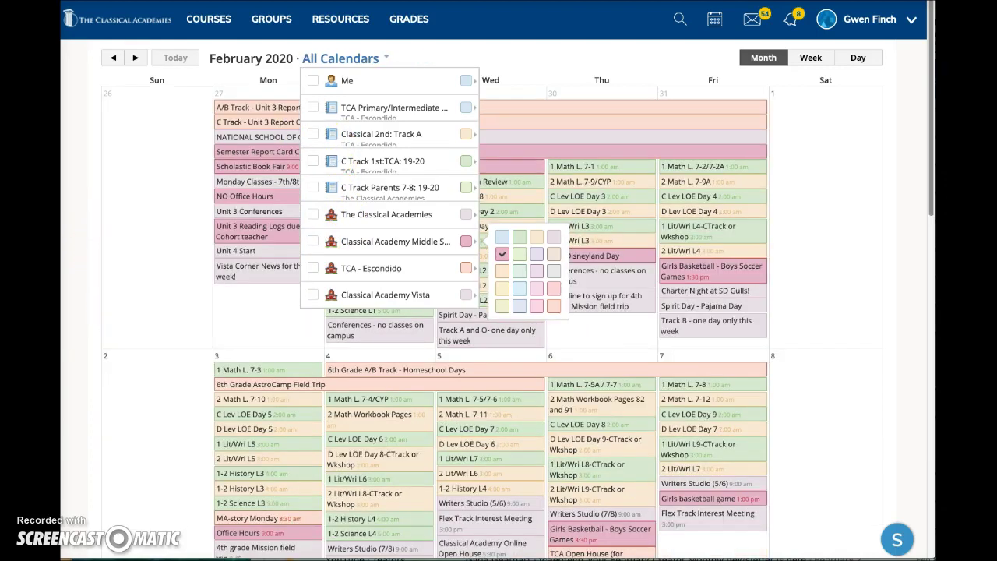
{"action": "left_click", "coordinate": [551, 25]}
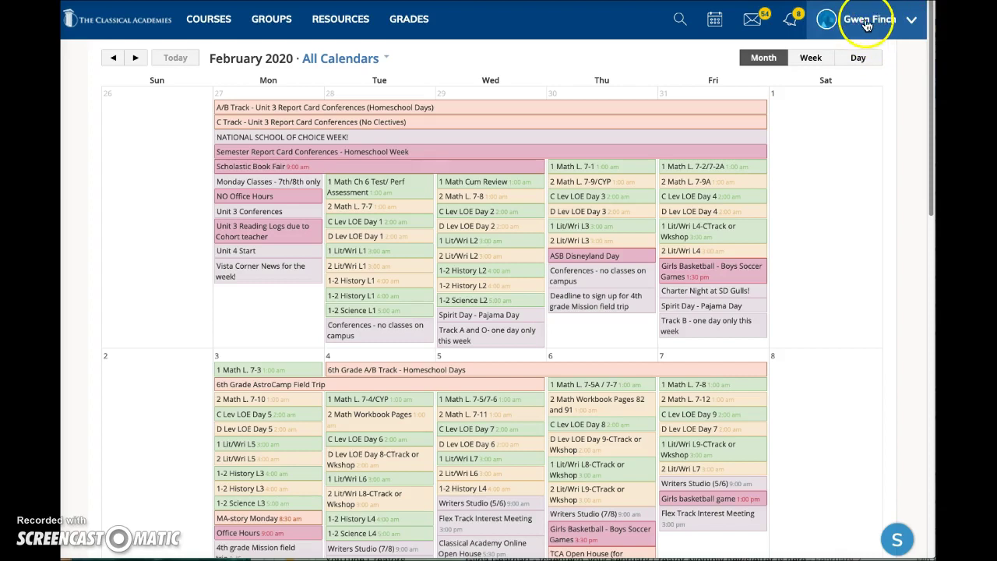
{"action": "mouse_move", "coordinate": [601, 234]}
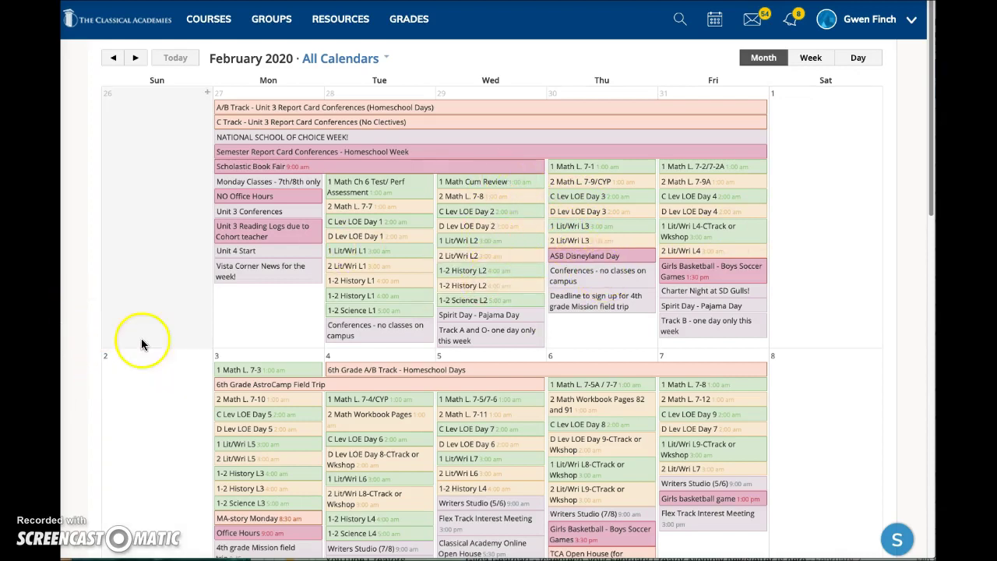
{"action": "mouse_move", "coordinate": [602, 312]}
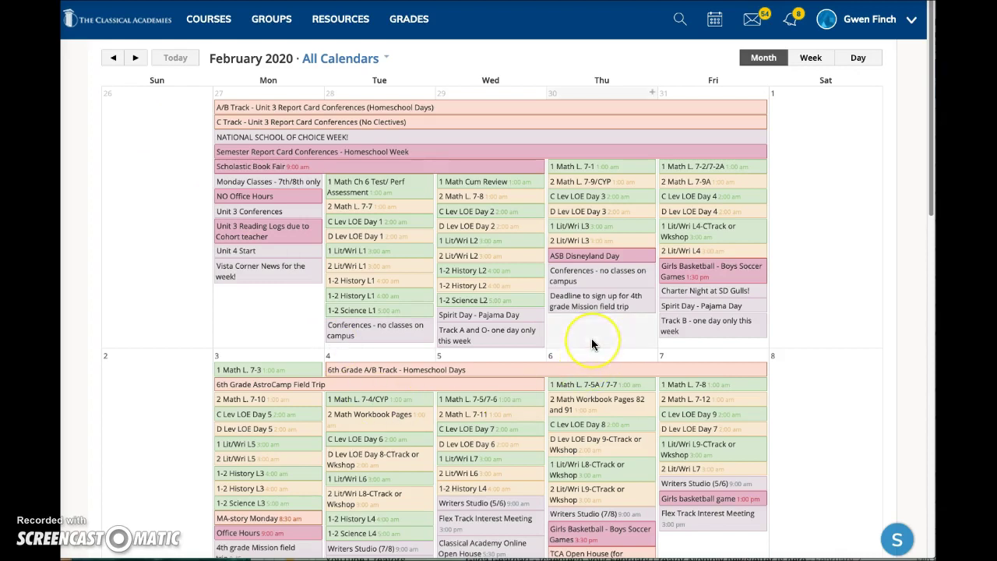
{"action": "mouse_move", "coordinate": [580, 339]}
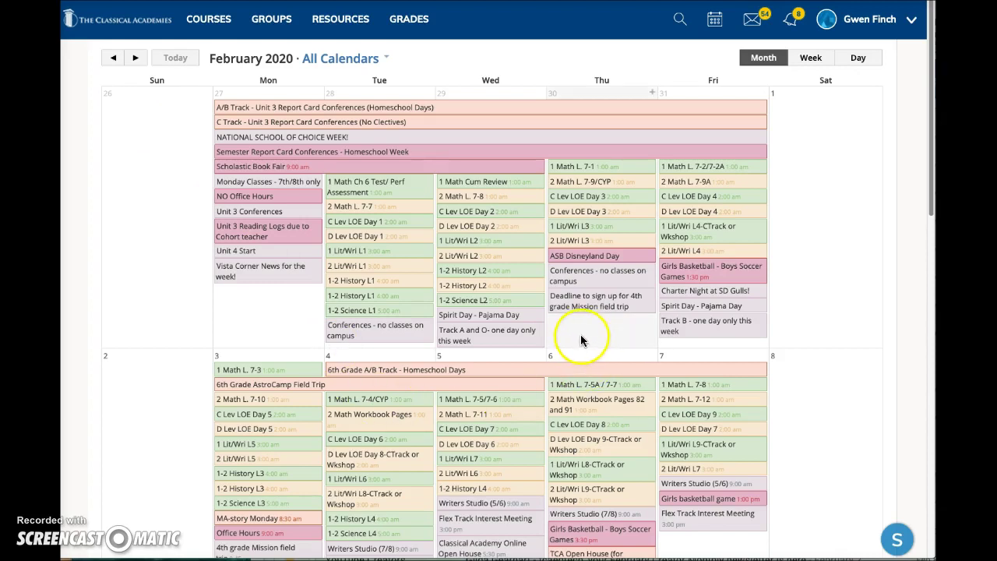
- Create a personal event titled 'Dentist' at 3:30 PM on Thursday, January 30
{"action": "left_click", "coordinate": [578, 333]}
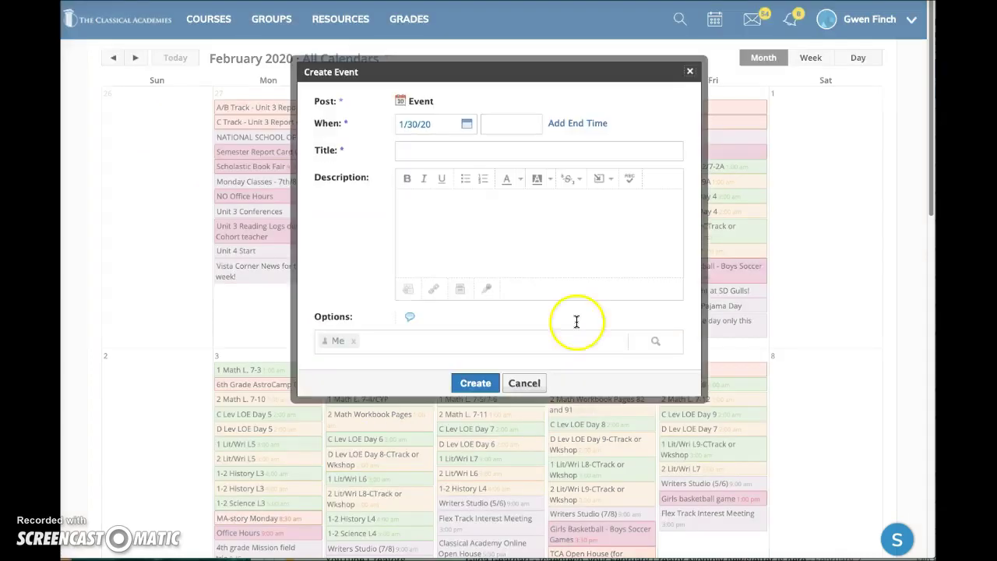
{"action": "left_click", "coordinate": [435, 154]}
{"action": "type", "text": "D"}
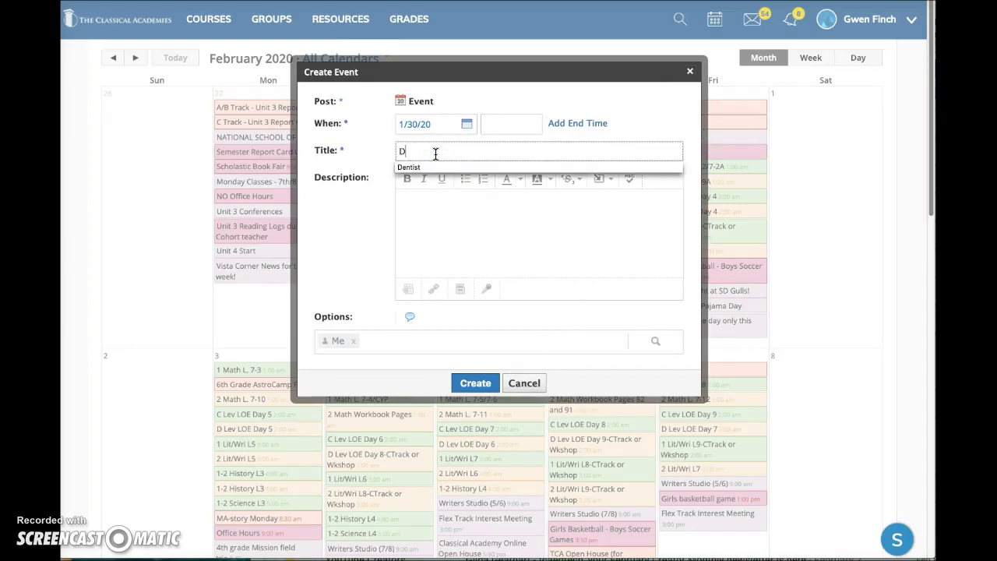
{"action": "type", "text": "entist"}
{"action": "left_click", "coordinate": [498, 127]}
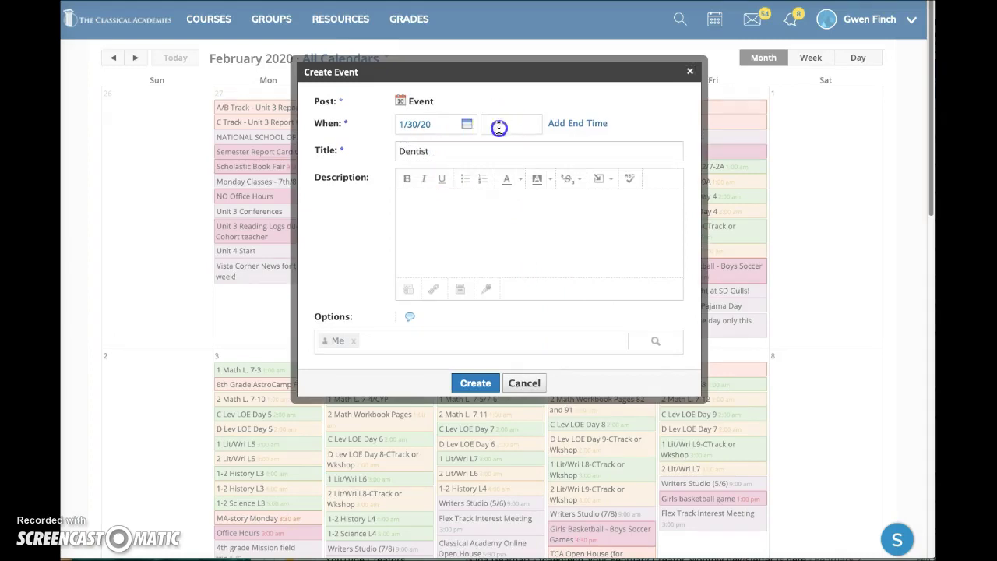
{"action": "type", "text": "03:00AM"}
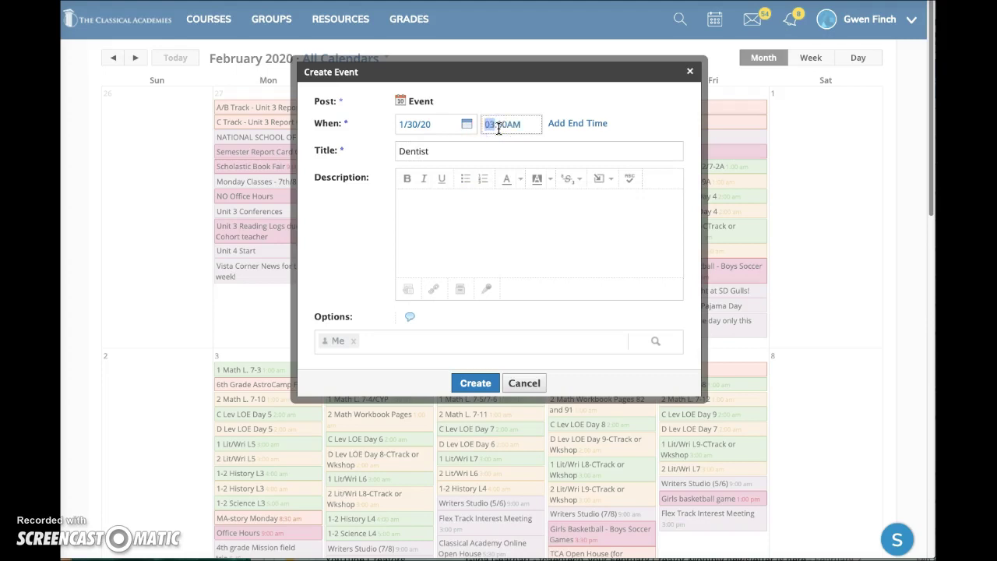
{"action": "type", "text": "30"}
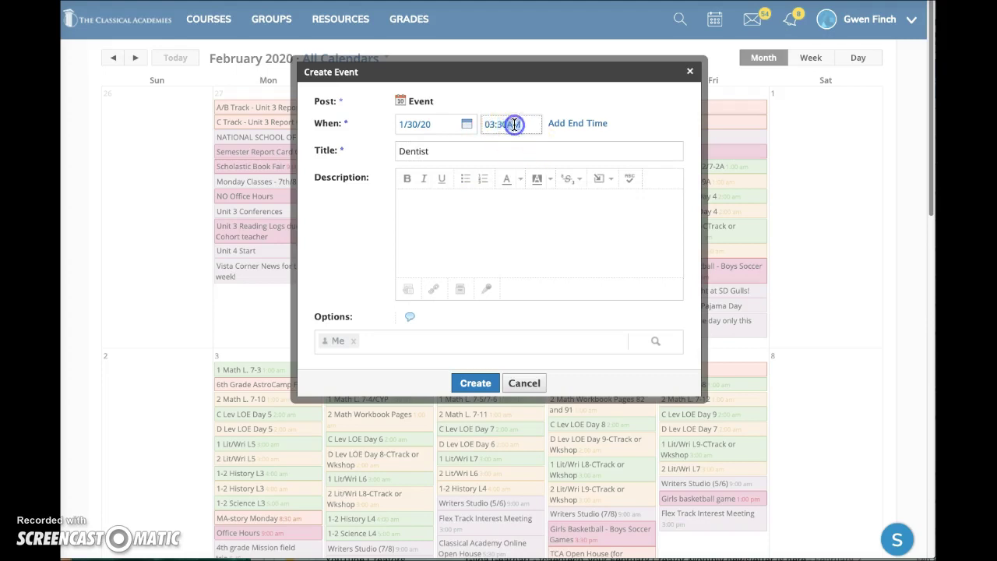
{"action": "type", "text": "p"}
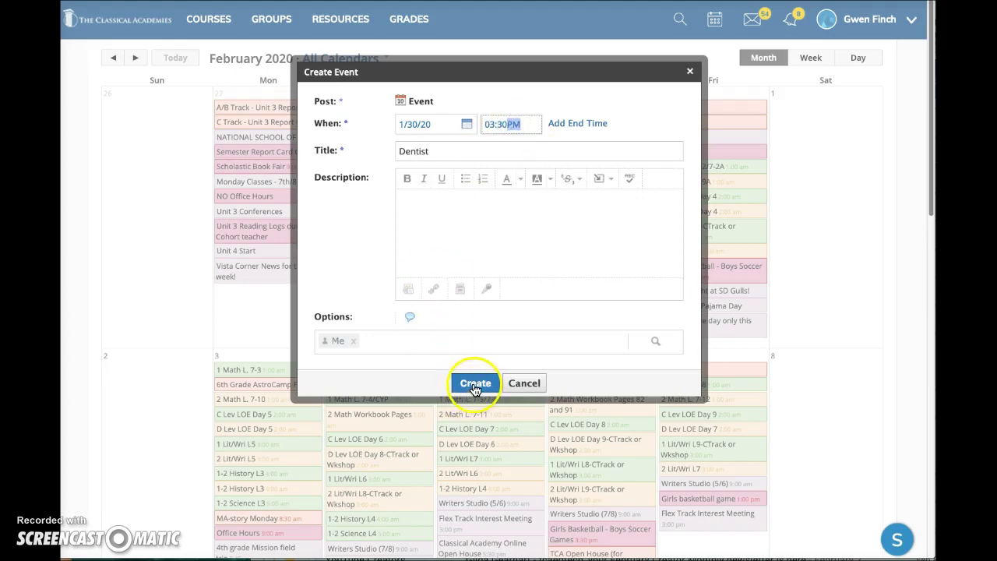
{"action": "left_click", "coordinate": [473, 384]}
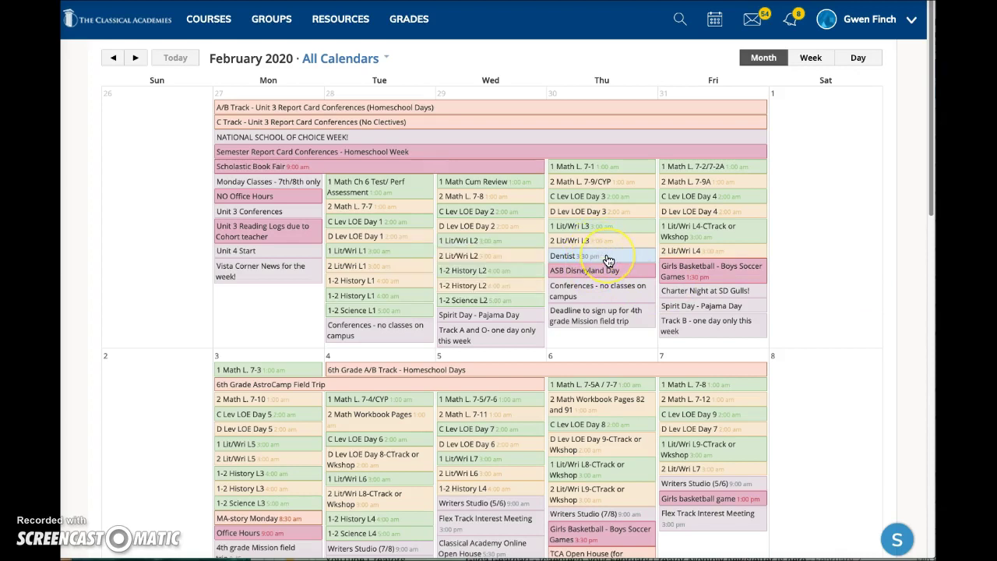
- Delete the Dentist event from its full event page and confirm the deletion
{"action": "left_click", "coordinate": [609, 259]}
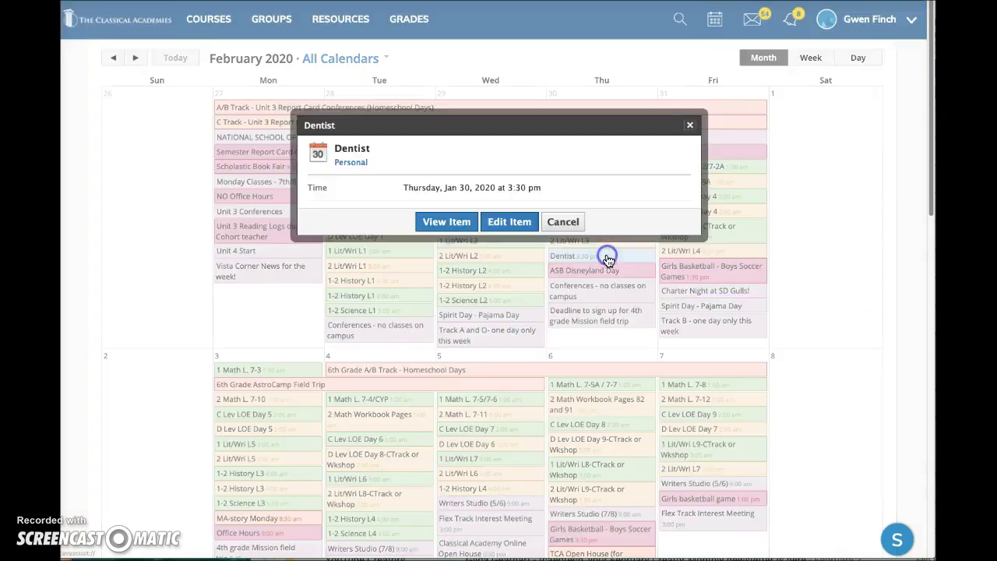
{"action": "left_click", "coordinate": [434, 224]}
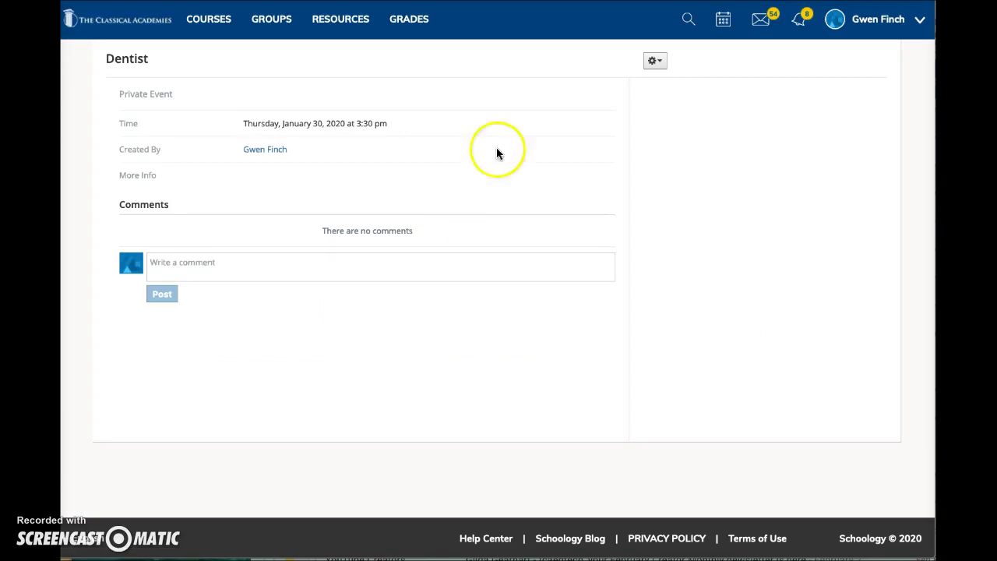
{"action": "left_click", "coordinate": [655, 63]}
{"action": "left_click", "coordinate": [673, 106]}
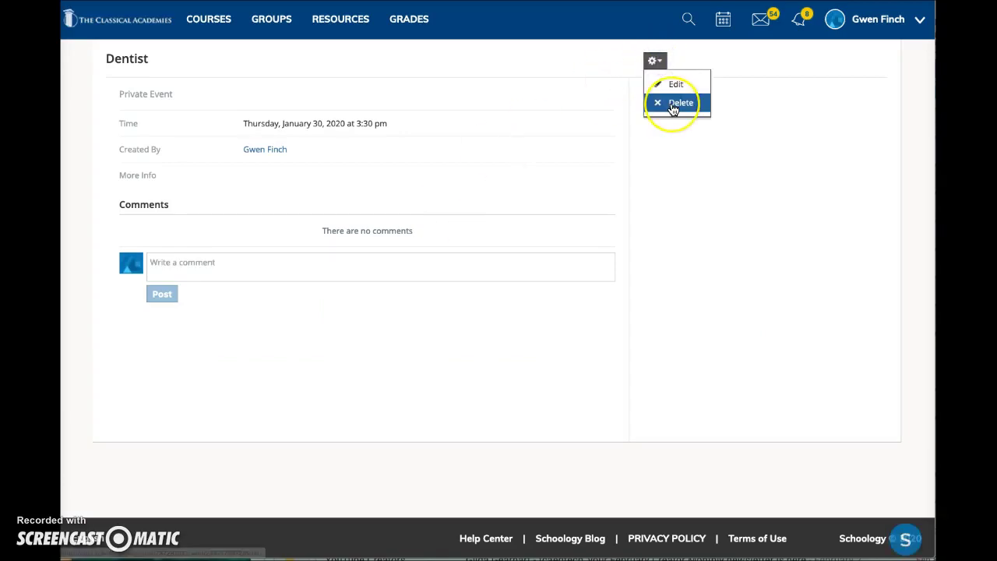
{"action": "left_click", "coordinate": [673, 106]}
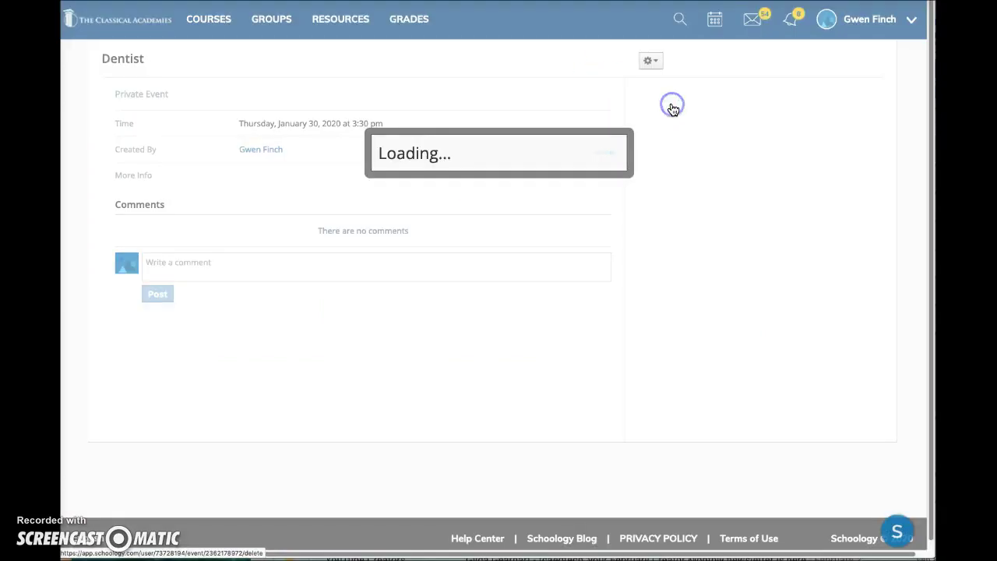
{"action": "left_click", "coordinate": [477, 187]}
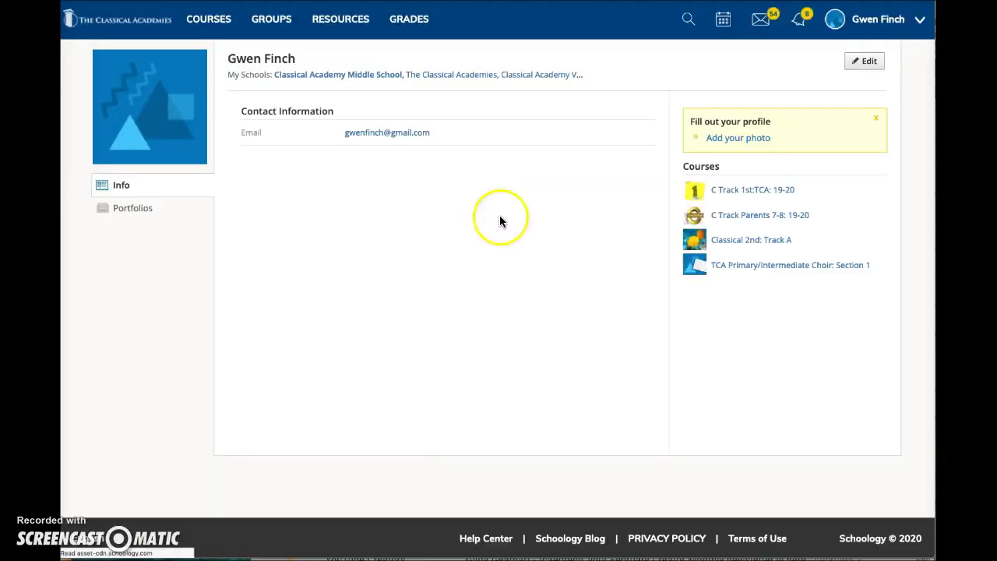
- Review the C Track 1st:TCA: 19-20 course's February calendar, then go back Home
{"action": "left_click", "coordinate": [736, 191]}
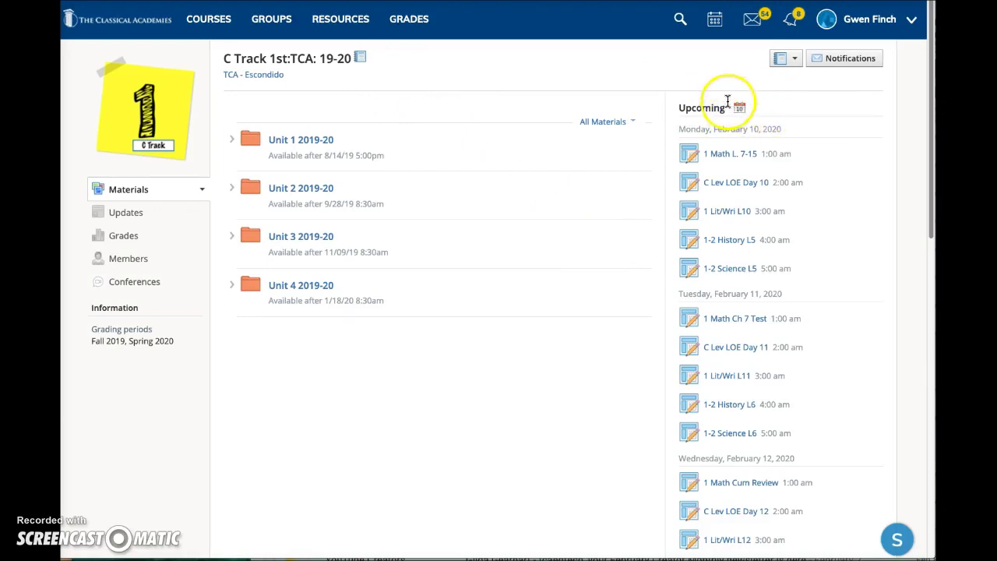
{"action": "left_click", "coordinate": [713, 23]}
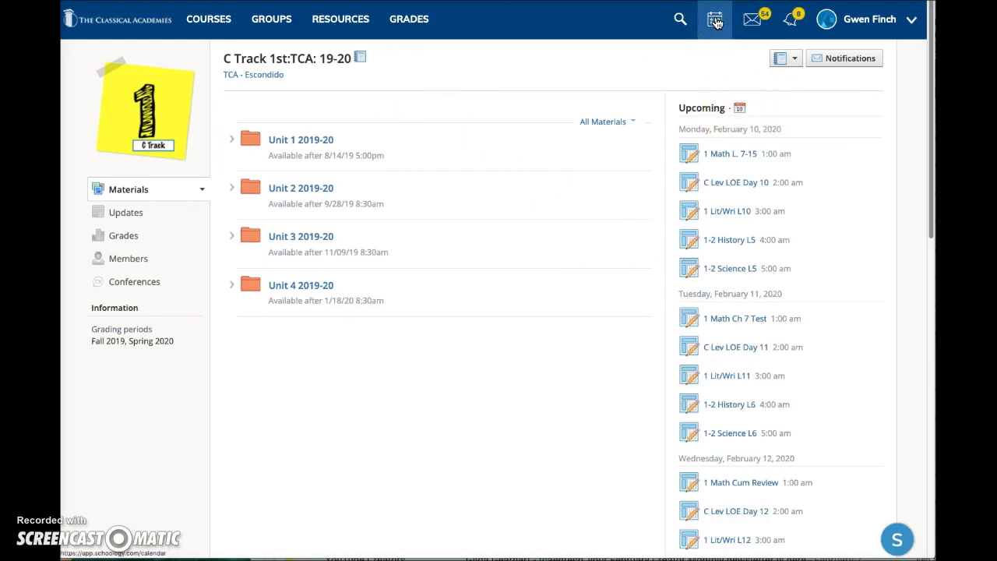
{"action": "left_click", "coordinate": [740, 110]}
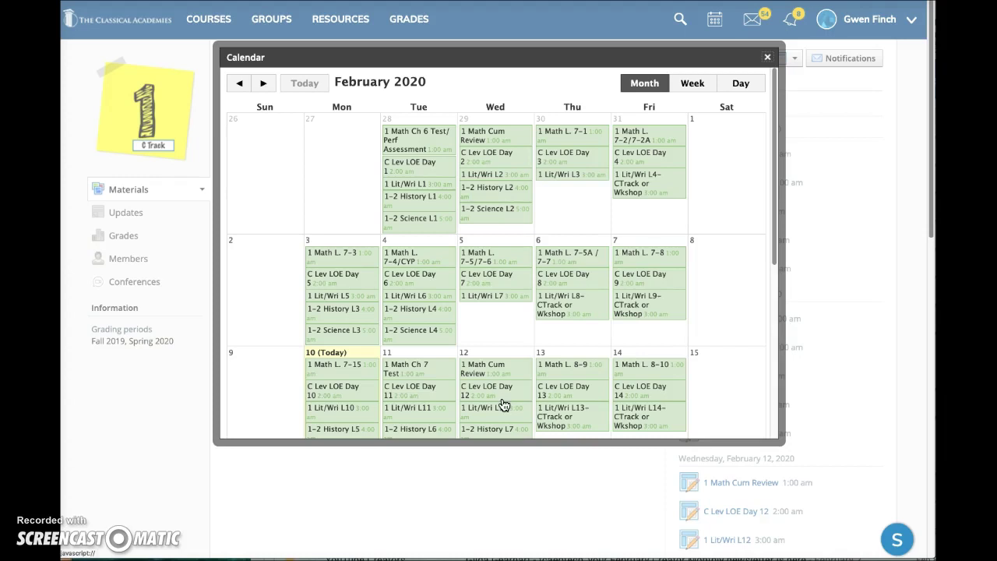
{"action": "key", "text": "Escape"}
{"action": "left_click", "coordinate": [746, 252]}
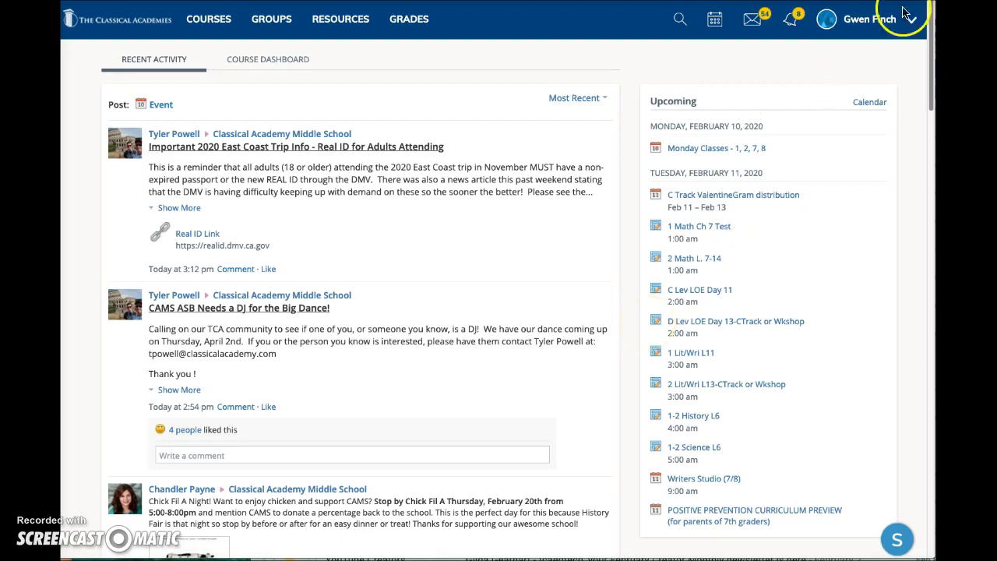
- Switch to the first linked child's account and open their February 2020 calendar
{"action": "left_click", "coordinate": [867, 25]}
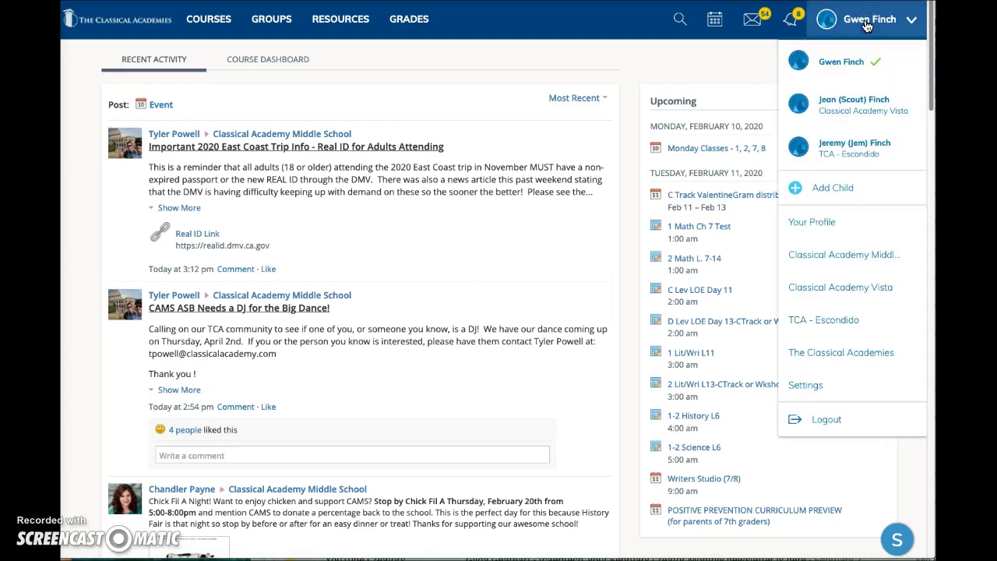
{"action": "left_click", "coordinate": [863, 105]}
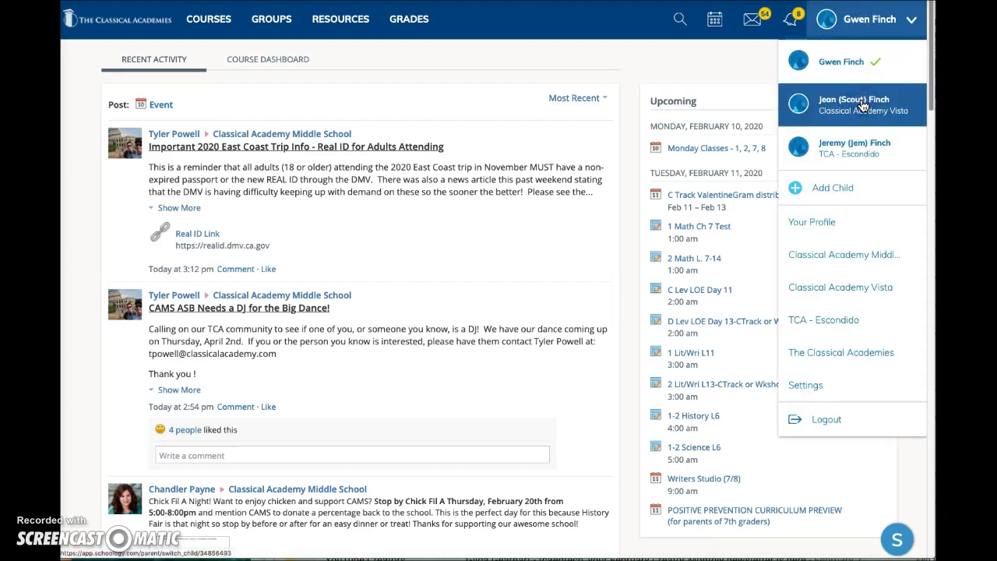
{"action": "left_click", "coordinate": [863, 105]}
{"action": "left_click", "coordinate": [531, 104]}
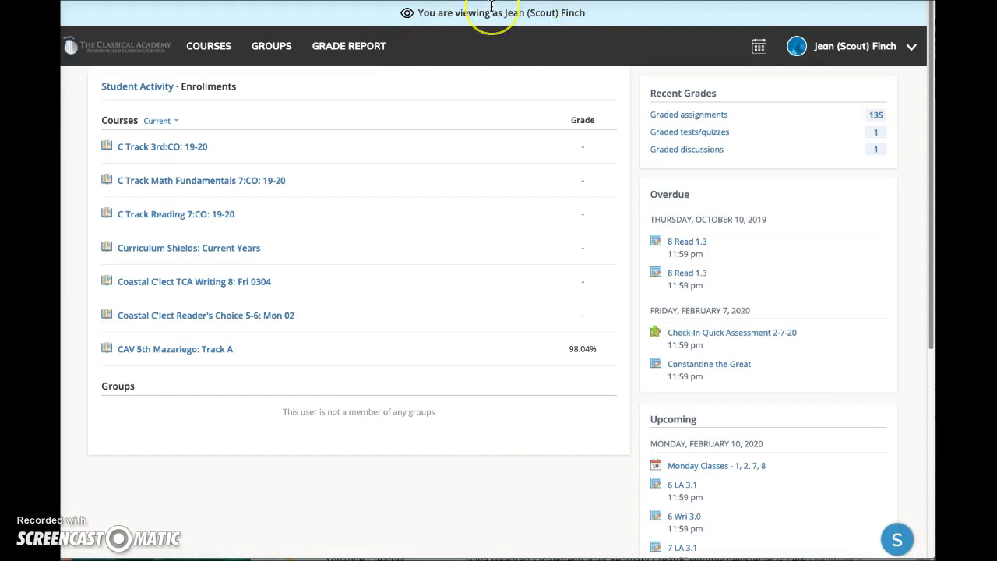
{"action": "left_click", "coordinate": [757, 48]}
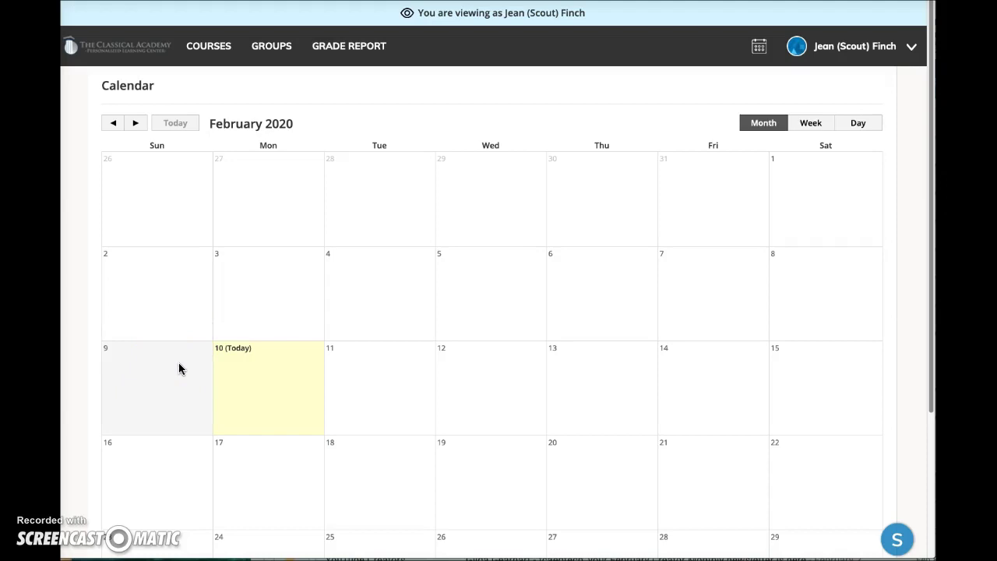
{"action": "scroll", "coordinate": [179, 364], "scroll_direction": "down", "scroll_amount": 3}
{"action": "scroll", "coordinate": [186, 366], "scroll_direction": "up", "scroll_amount": 3}
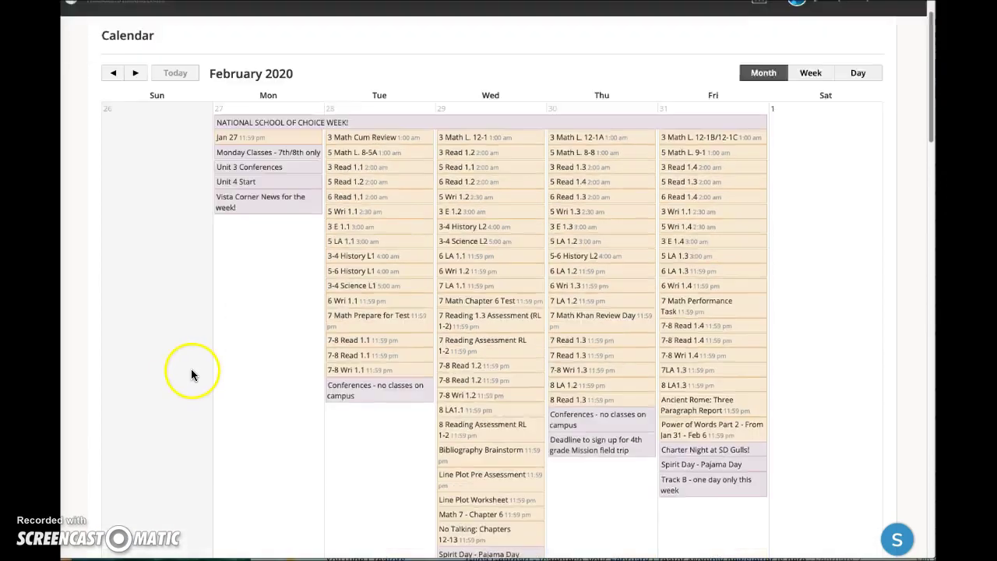
{"action": "scroll", "coordinate": [196, 366], "scroll_direction": "down", "scroll_amount": 5}
{"action": "scroll", "coordinate": [196, 363], "scroll_direction": "down", "scroll_amount": 5}
{"action": "scroll", "coordinate": [196, 363], "scroll_direction": "down", "scroll_amount": 3}
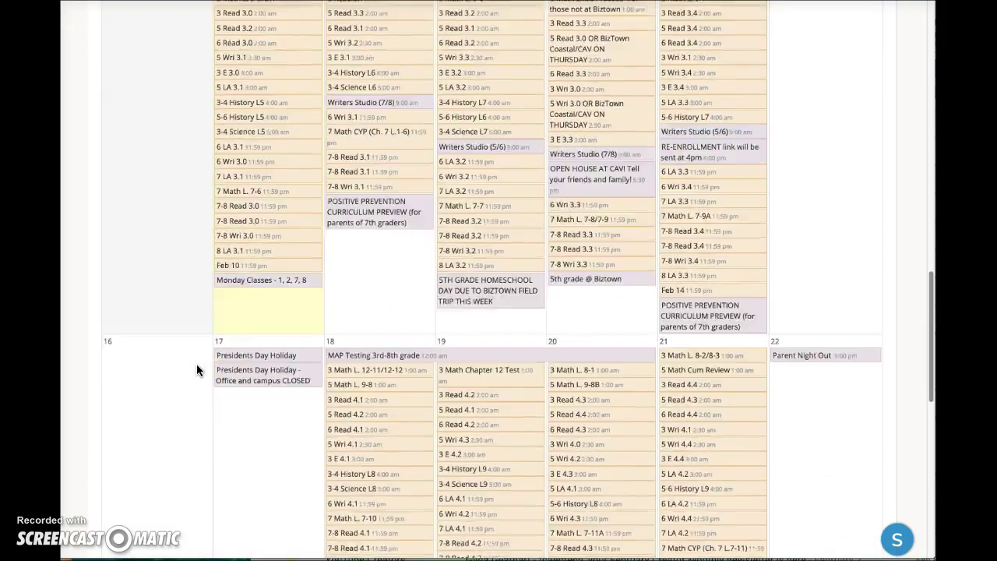
{"action": "scroll", "coordinate": [197, 364], "scroll_direction": "down", "scroll_amount": 3}
{"action": "scroll", "coordinate": [196, 364], "scroll_direction": "down", "scroll_amount": 4}
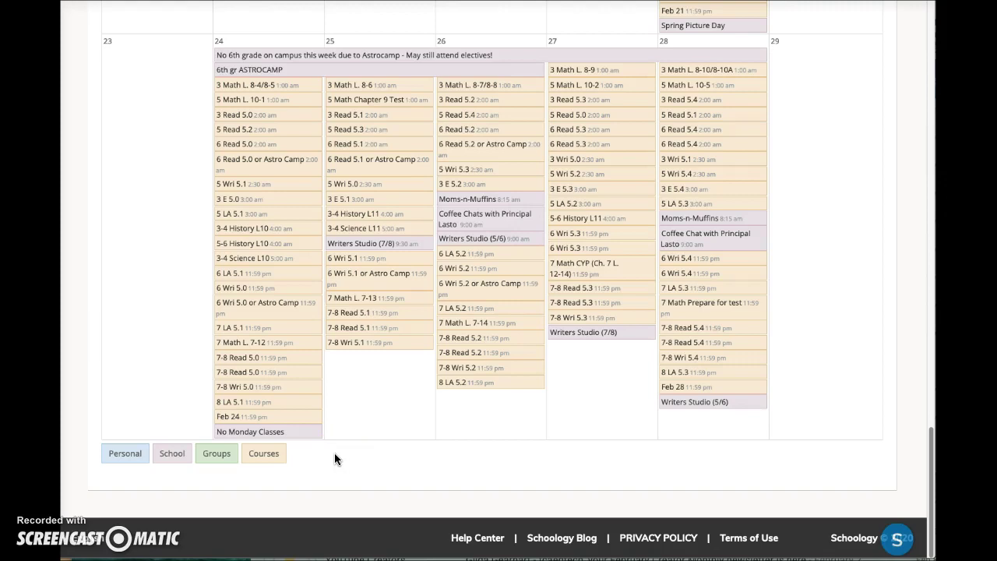
{"action": "scroll", "coordinate": [335, 453], "scroll_direction": "up", "scroll_amount": 5}
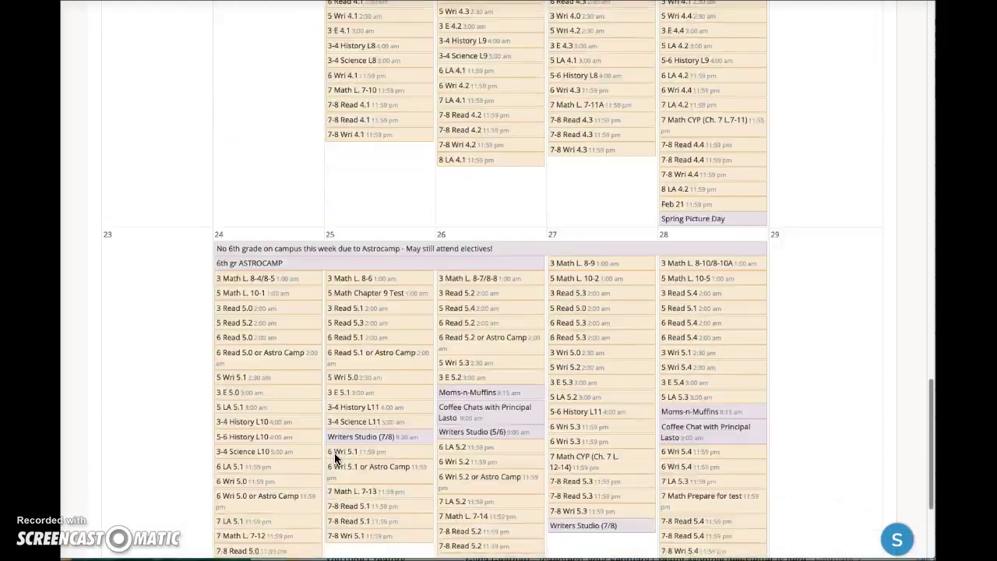
{"action": "scroll", "coordinate": [334, 452], "scroll_direction": "down", "scroll_amount": 3}
{"action": "left_click", "coordinate": [135, 507]}
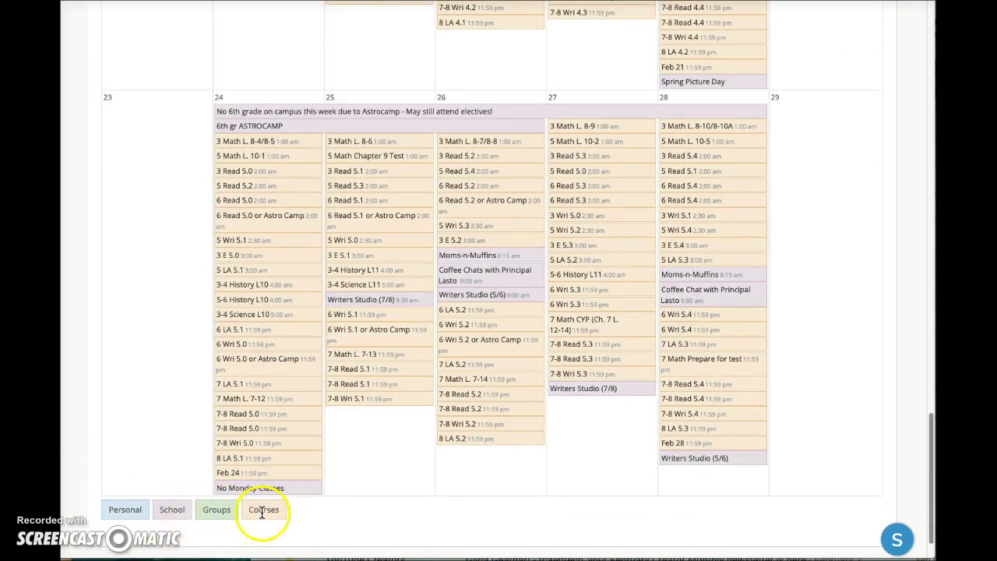
{"action": "scroll", "coordinate": [447, 473], "scroll_direction": "up", "scroll_amount": 10}
{"action": "scroll", "coordinate": [448, 474], "scroll_direction": "up", "scroll_amount": 8}
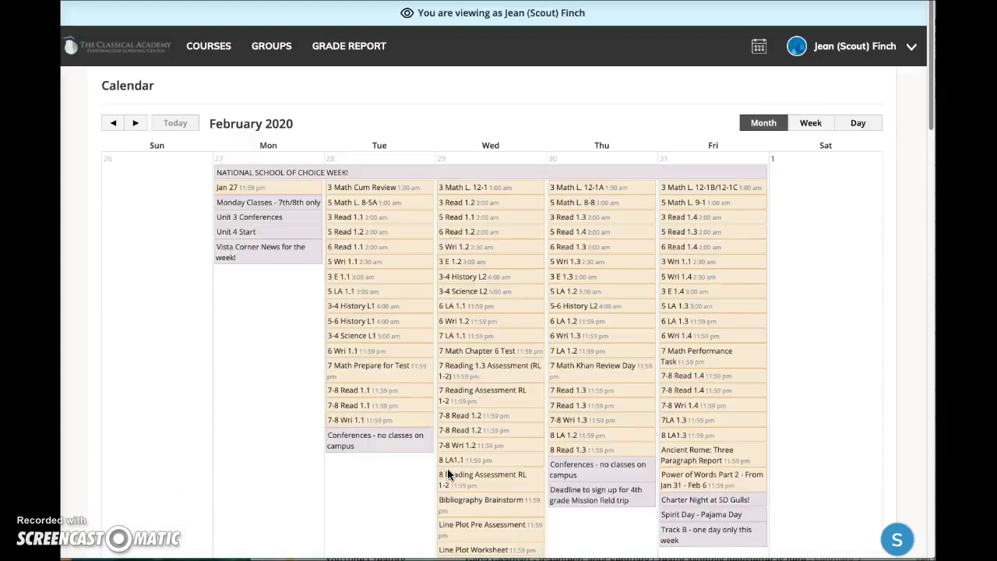
- Open the child's C Track 3rd:CO: 19-20 course from the Courses list
{"action": "left_click", "coordinate": [208, 46]}
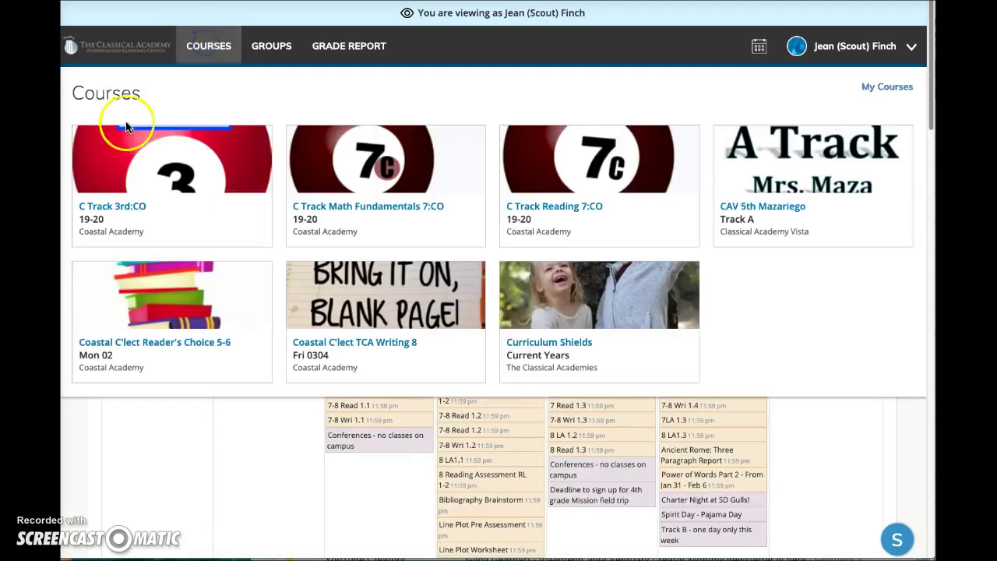
{"action": "left_click", "coordinate": [122, 207]}
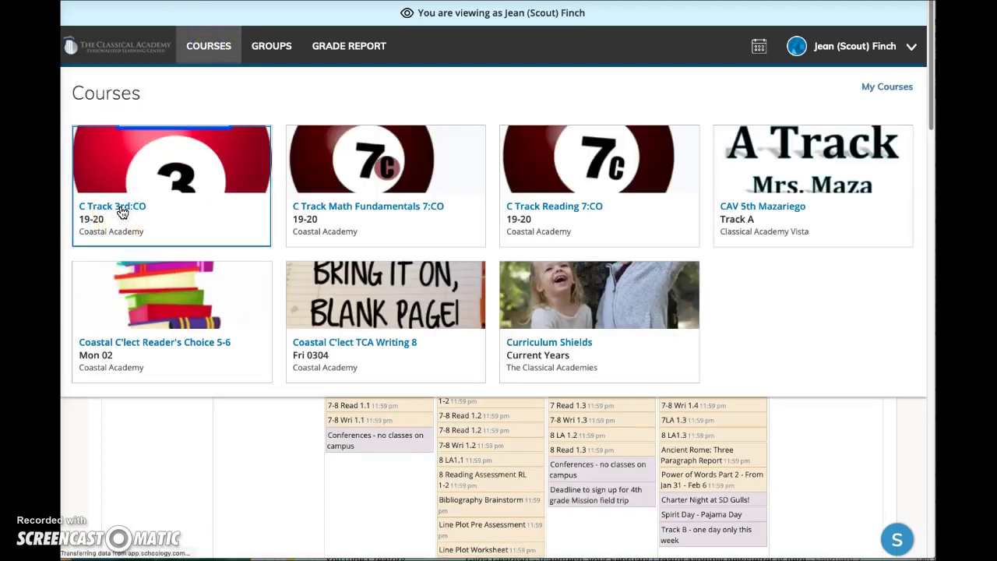